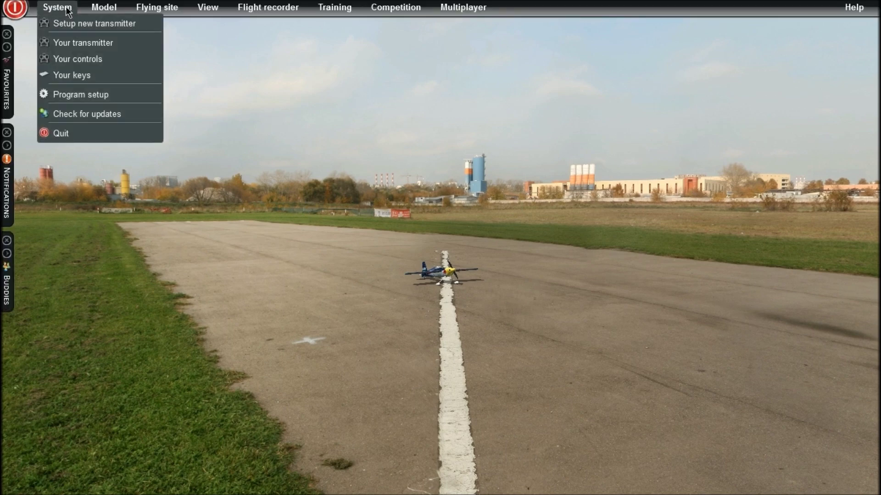
Step: Launch the Setup New Transmitter wizard from the System menu
left_click(75, 25)
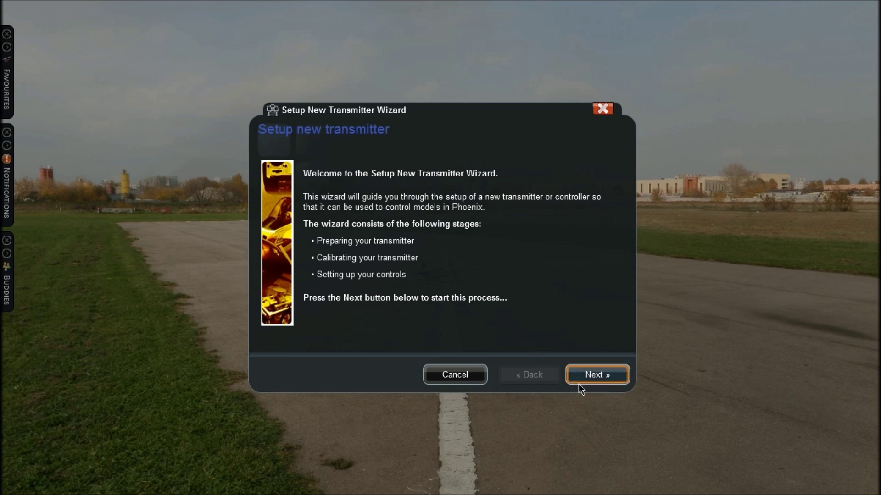
Step: Advance through the Welcome and Preparing pages to the Calibrate Transmitter page
left_click(591, 379)
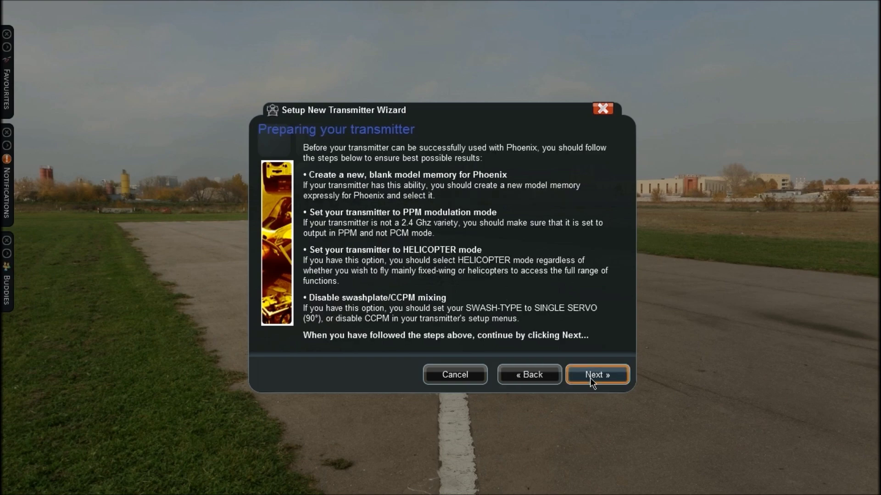
left_click(591, 379)
left_click(590, 378)
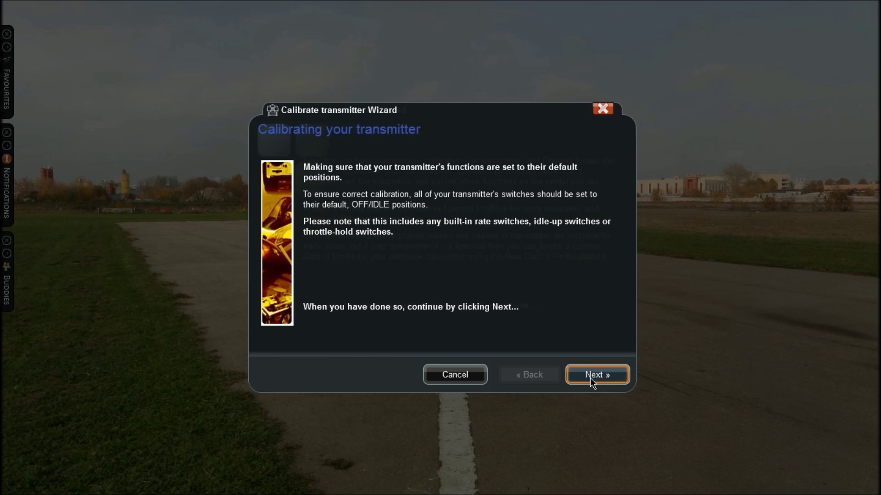
Step: Confirm the switches sit at their default OFF/IDLE positions to reach Centre all controls
left_click(591, 379)
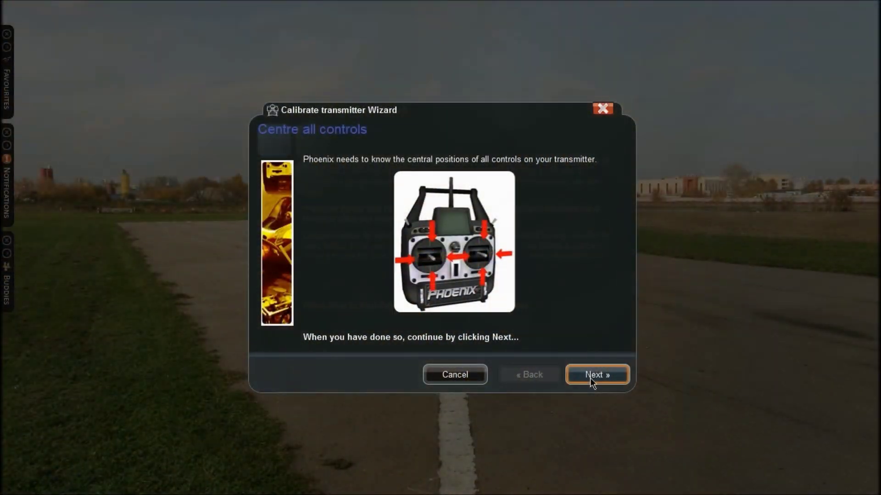
Step: Record the centred sticks and full stick and switch extents so calibration reports complete
left_click(591, 379)
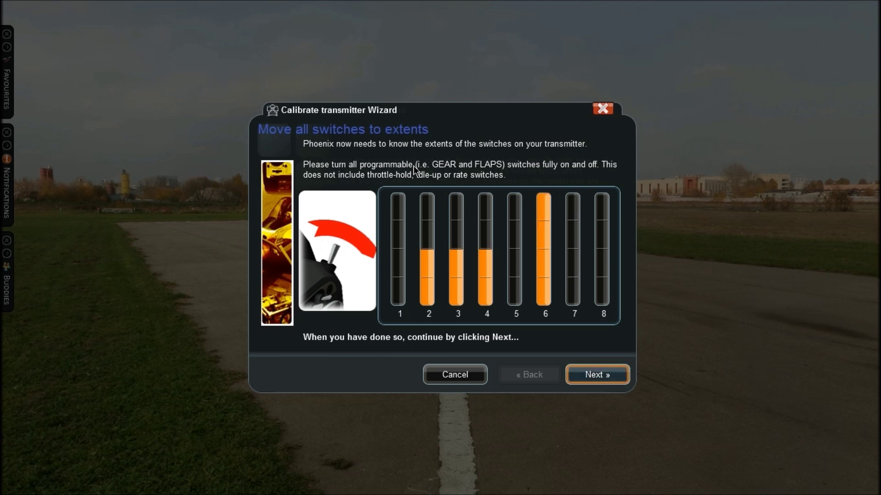
left_click(586, 380)
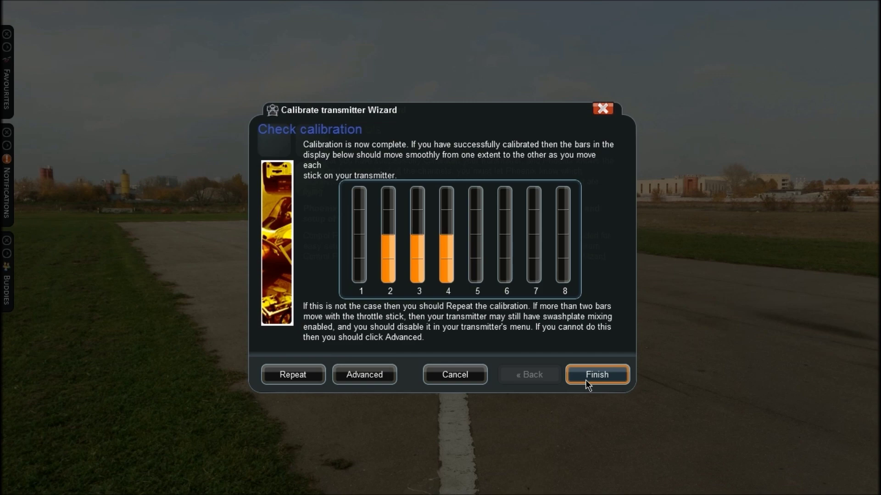
Step: Finish calibration, browse the Spektrum models, then choose 'My transmitter is not listed here'
left_click(585, 381)
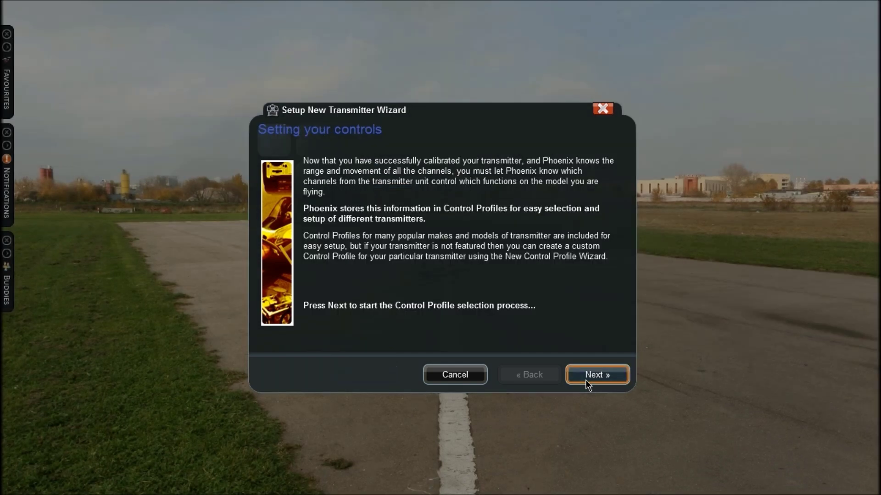
left_click(585, 380)
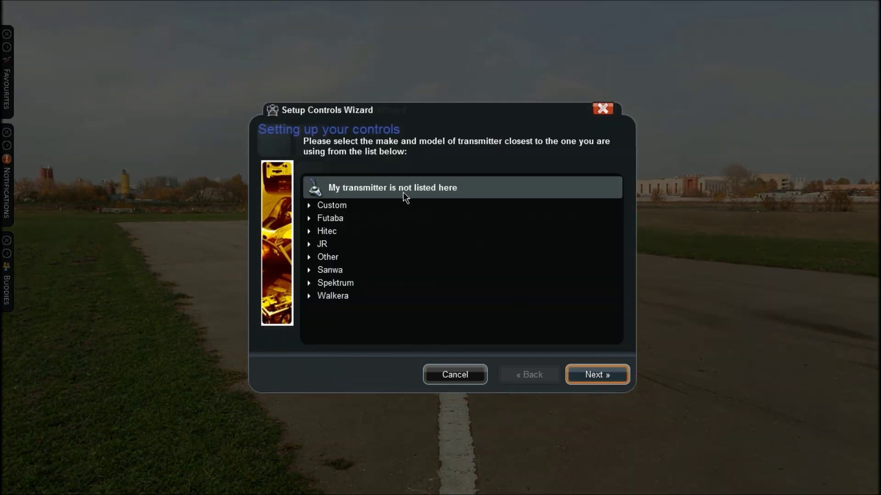
left_click(309, 284)
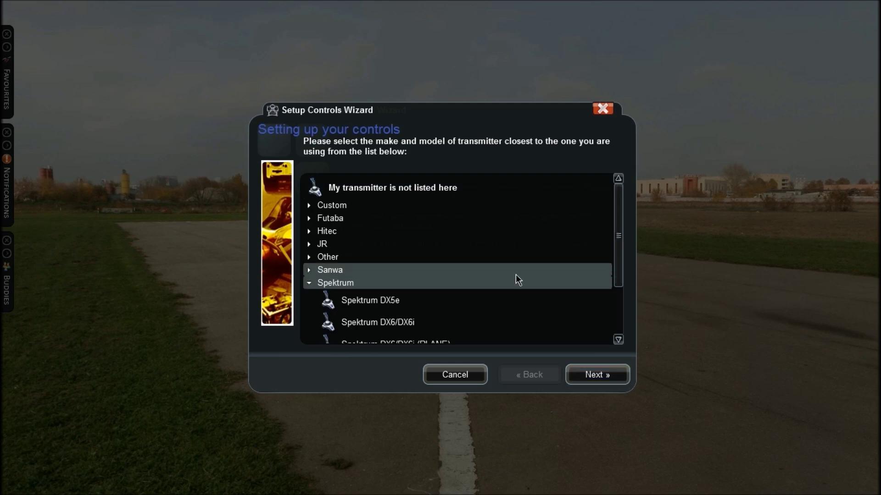
left_click_drag(617, 262, 619, 334)
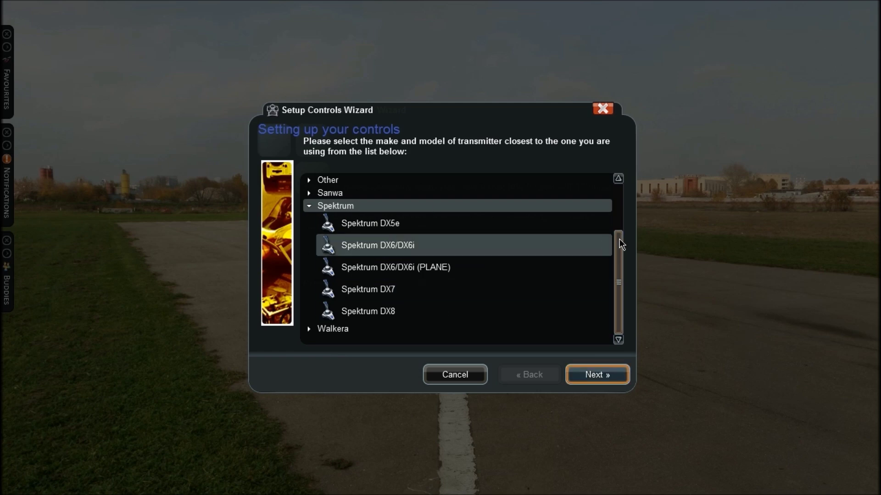
scroll(391, 256, "up", 1)
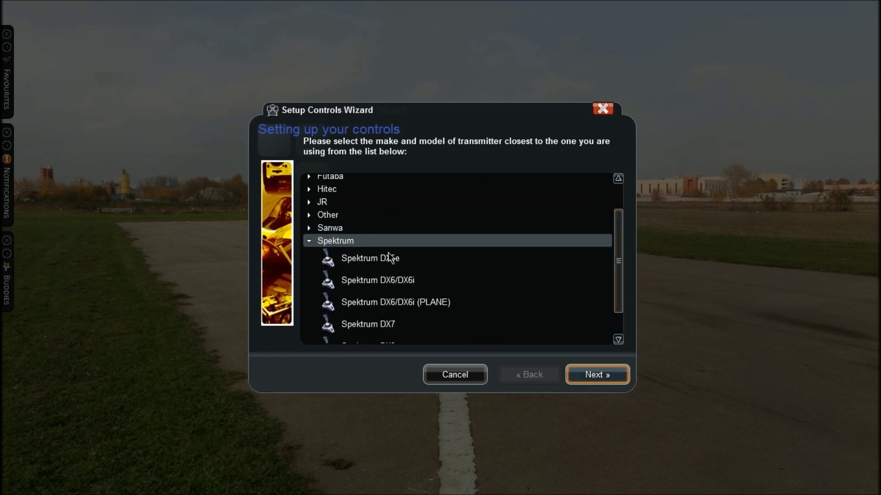
left_click(308, 240)
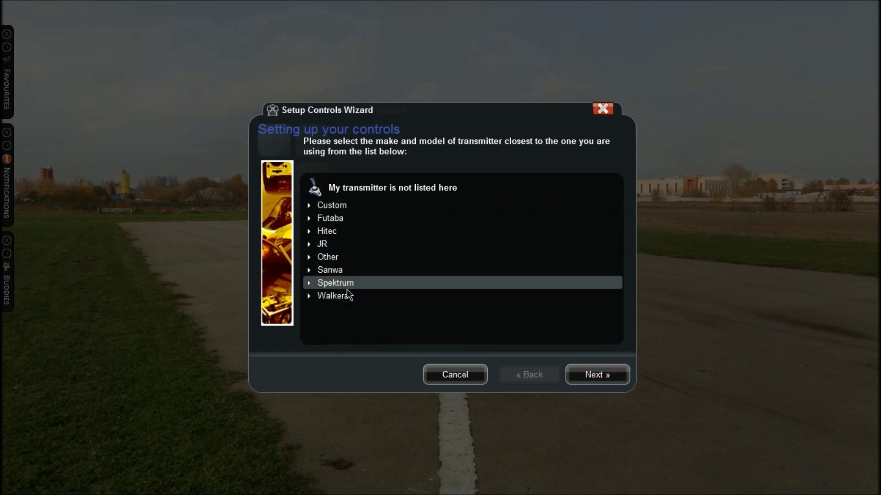
left_click(358, 183)
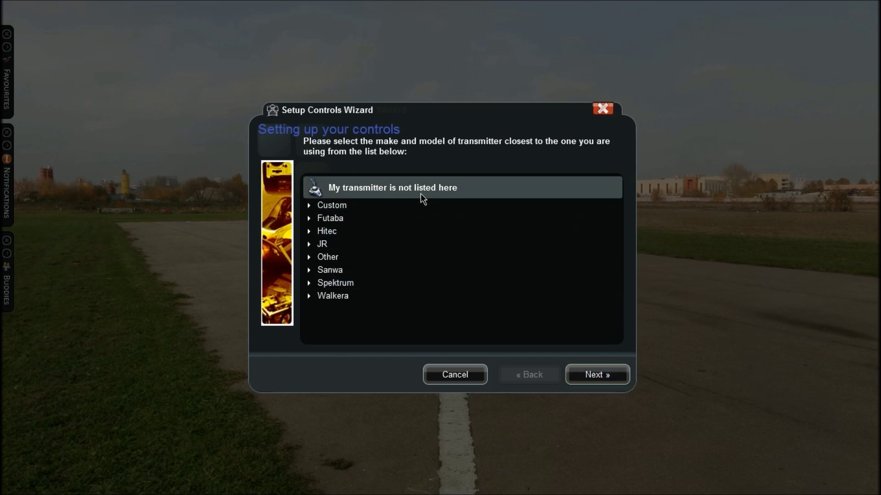
Step: Name the custom profile 'New Profile' with Quick setup, clearing the name-length warning along the way
left_click(590, 373)
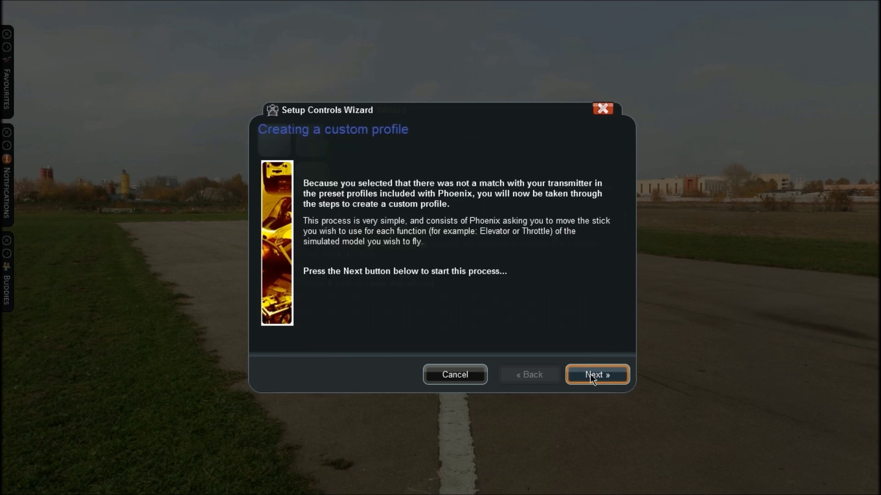
left_click(591, 375)
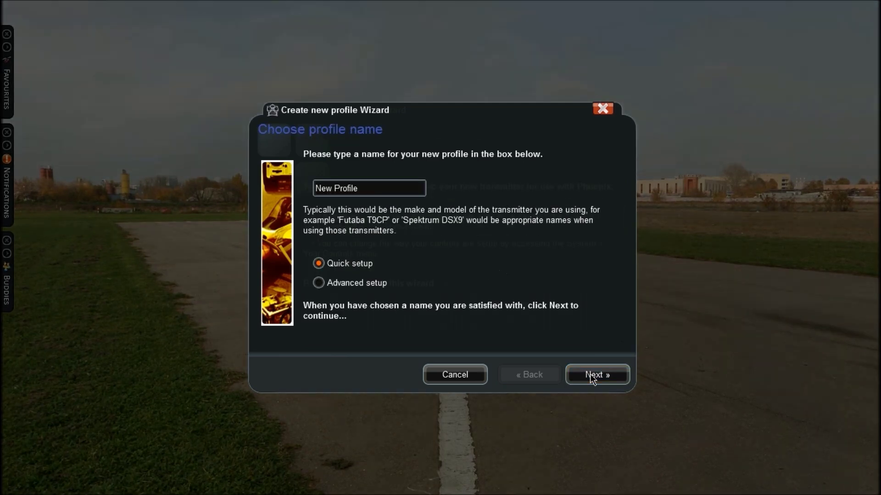
left_click(397, 194)
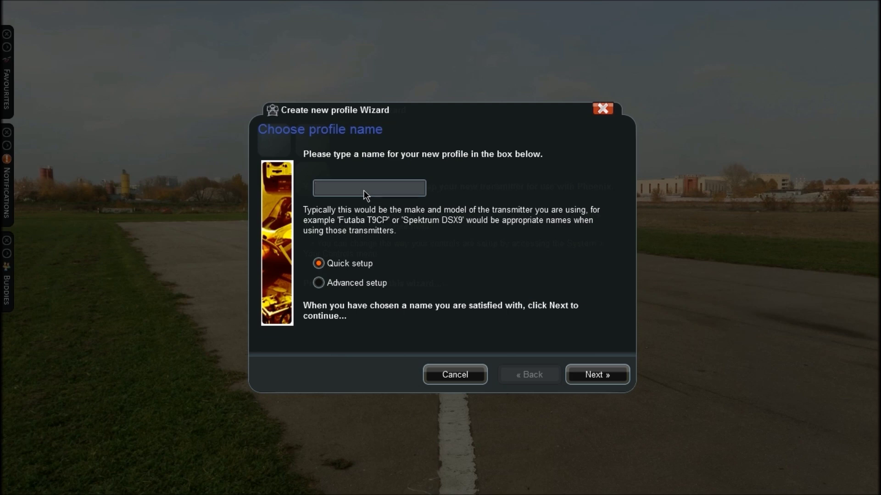
left_click(320, 283)
left_click(319, 264)
left_click(571, 374)
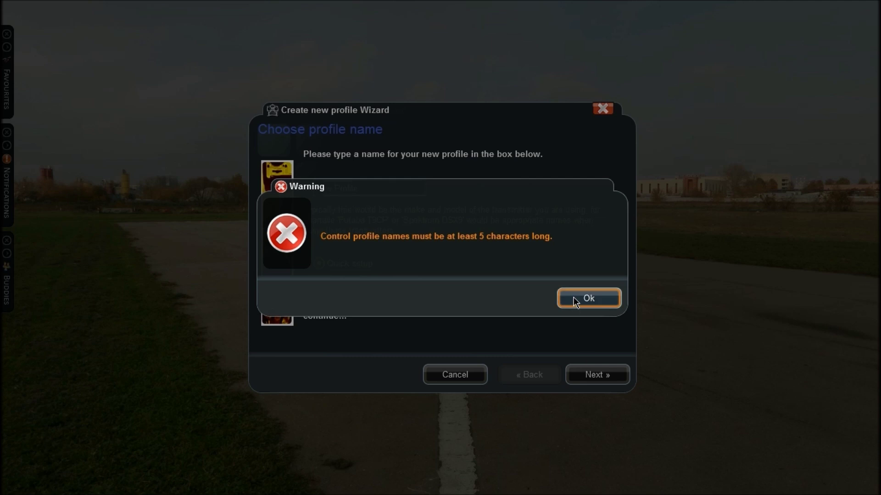
left_click(572, 297)
left_click(360, 186)
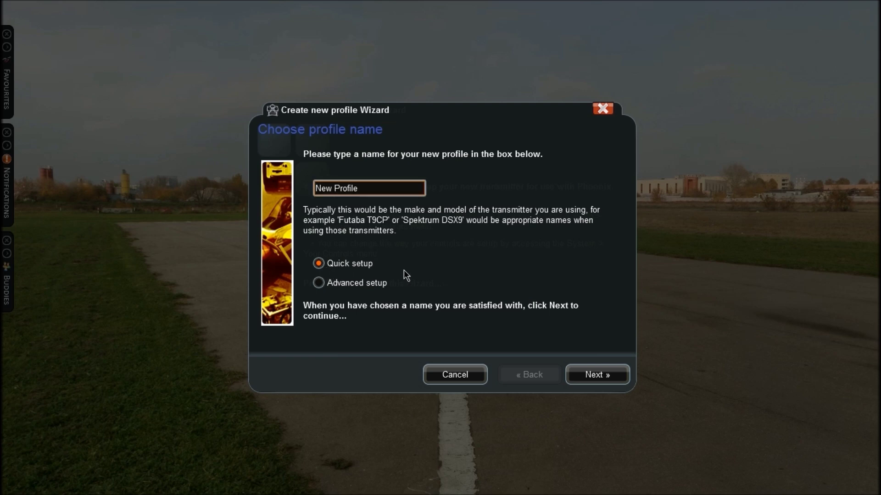
left_click(585, 374)
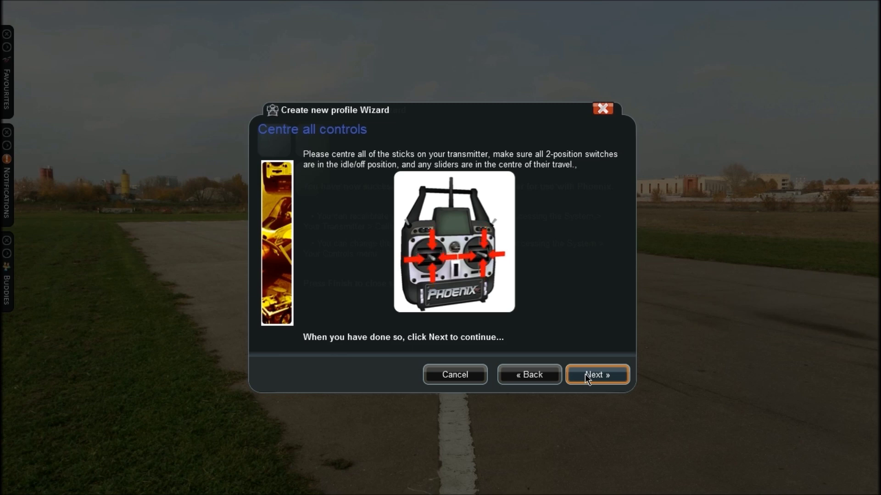
Step: Confirm centred controls and accept engine and collective pitch on channel 1, rudder on channel 4
left_click(585, 374)
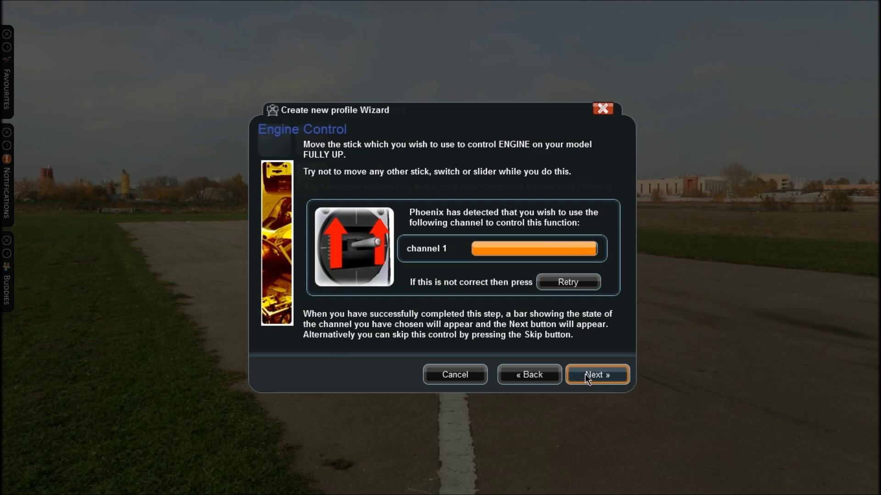
left_click(585, 374)
left_click(579, 377)
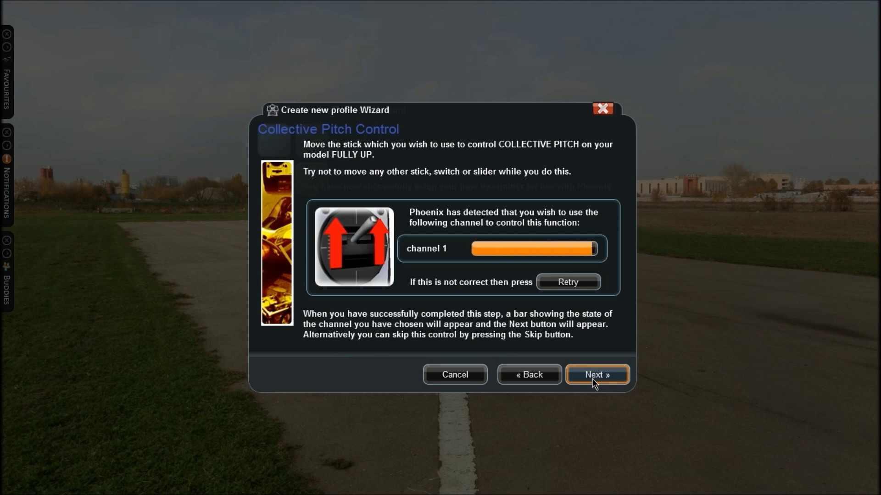
left_click(592, 379)
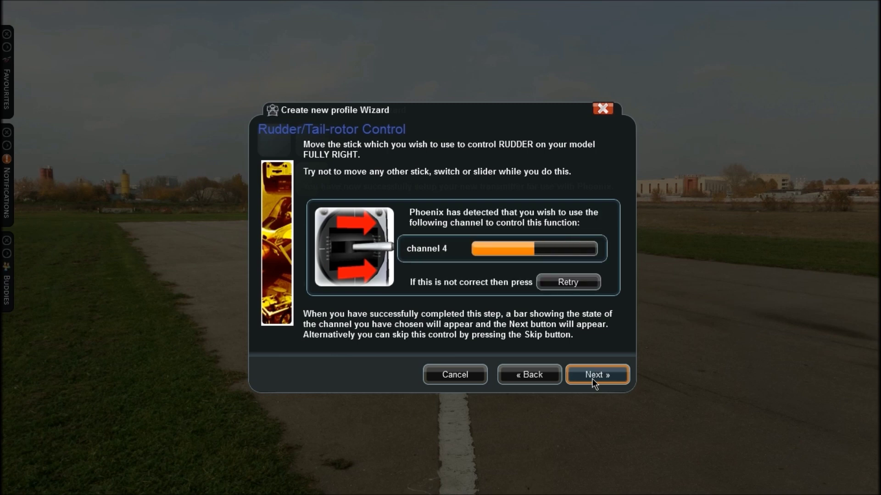
left_click(592, 379)
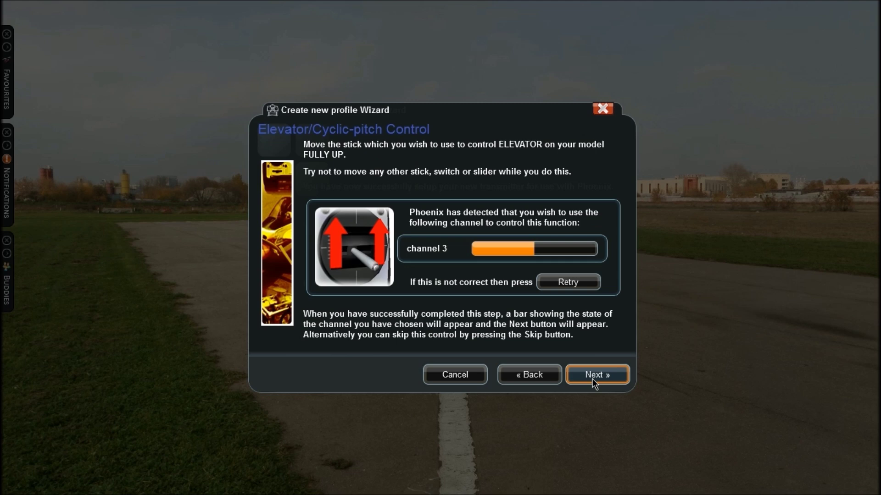
Step: Map elevator to channel 3, aileron to channel 2, retract gear to 7 and flaps to 6
left_click(592, 380)
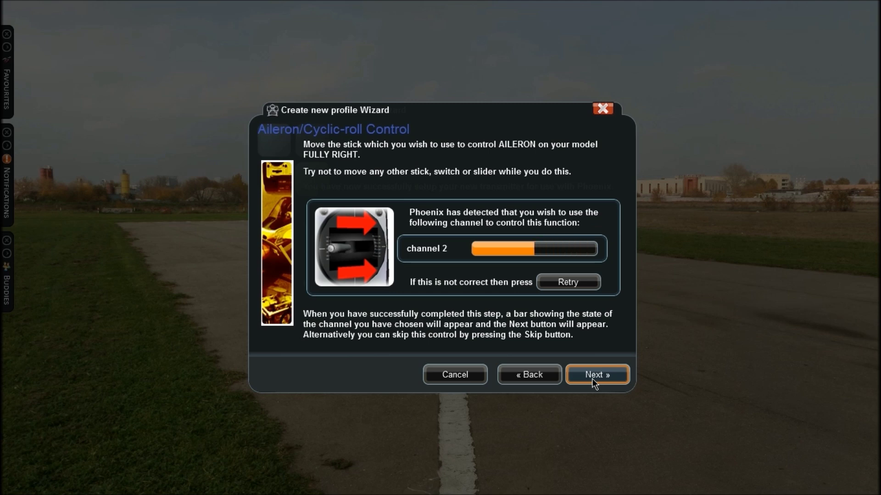
left_click(592, 378)
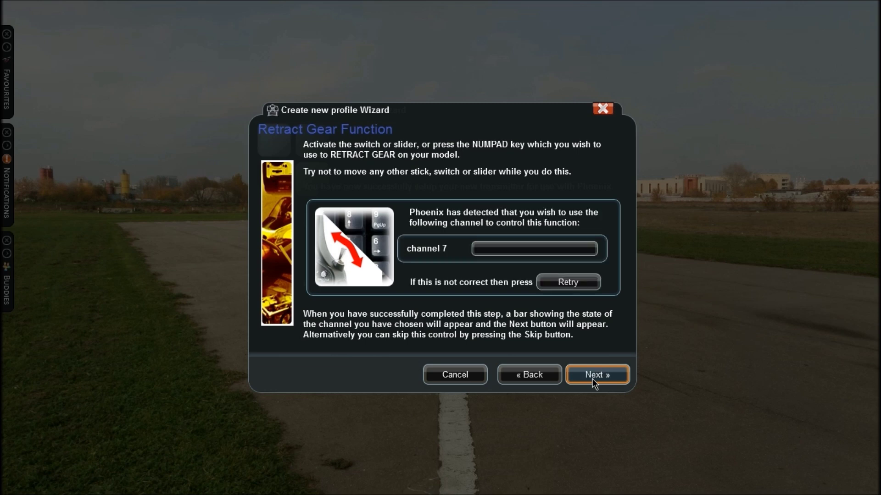
left_click(592, 379)
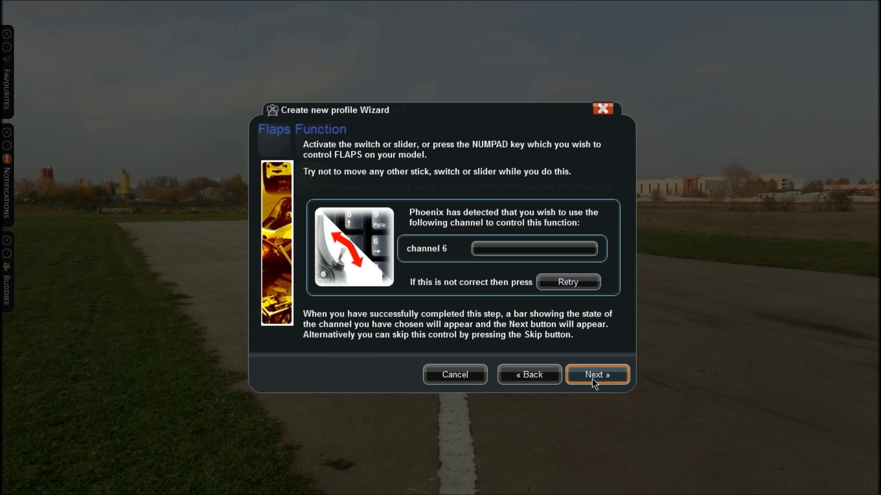
left_click(592, 379)
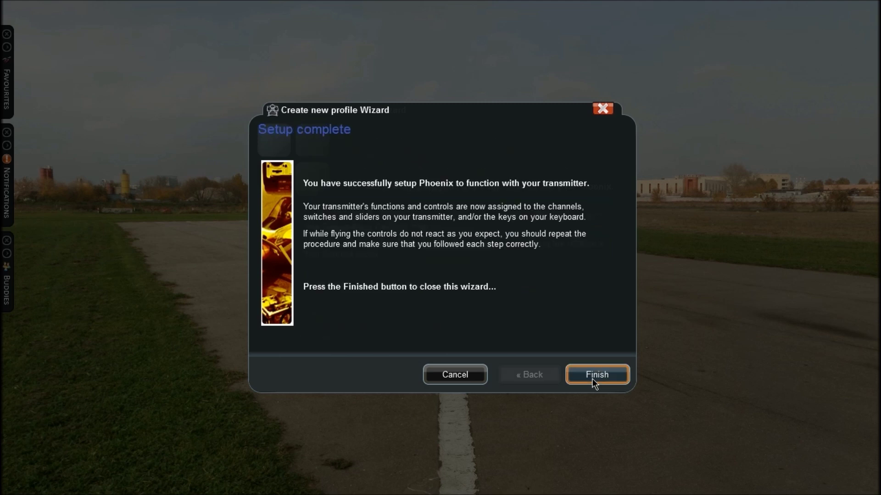
Step: Close the finished wizard and open New Profile for editing under System > Your controls
left_click(591, 379)
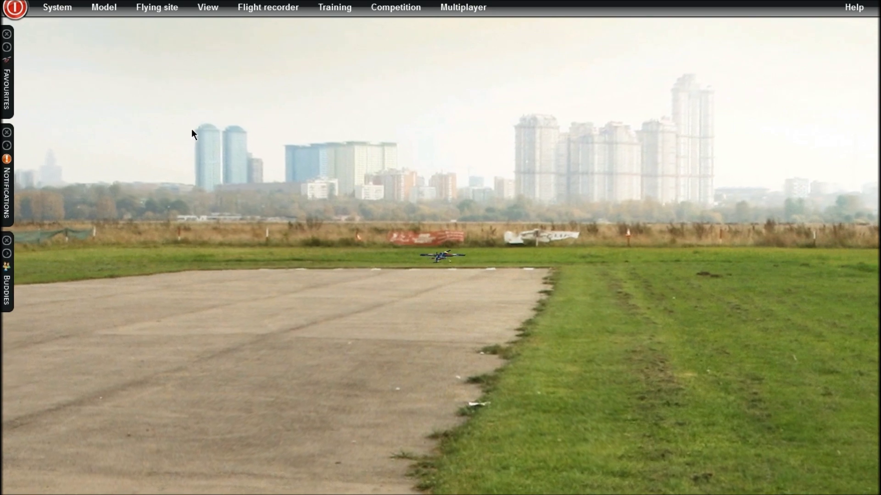
left_click(62, 8)
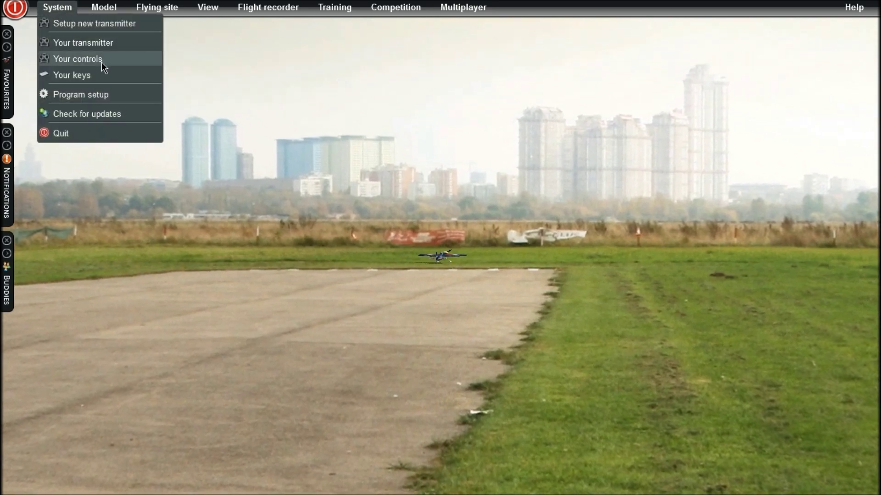
left_click(86, 61)
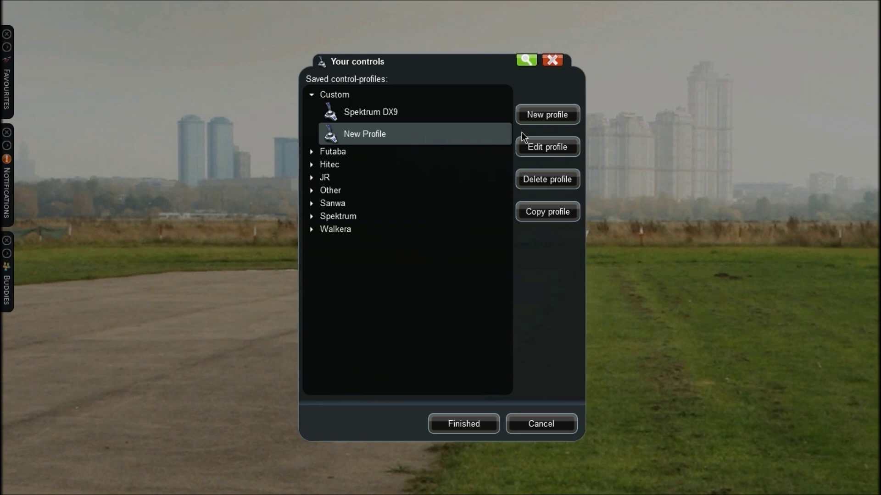
left_click(538, 153)
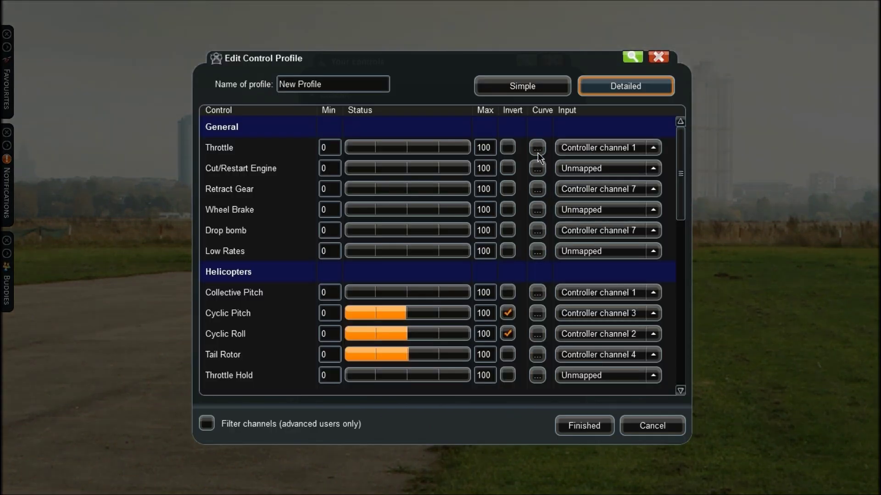
Step: Return to the Detailed control list and leave Cut/Restart Engine unmapped
left_click(550, 92)
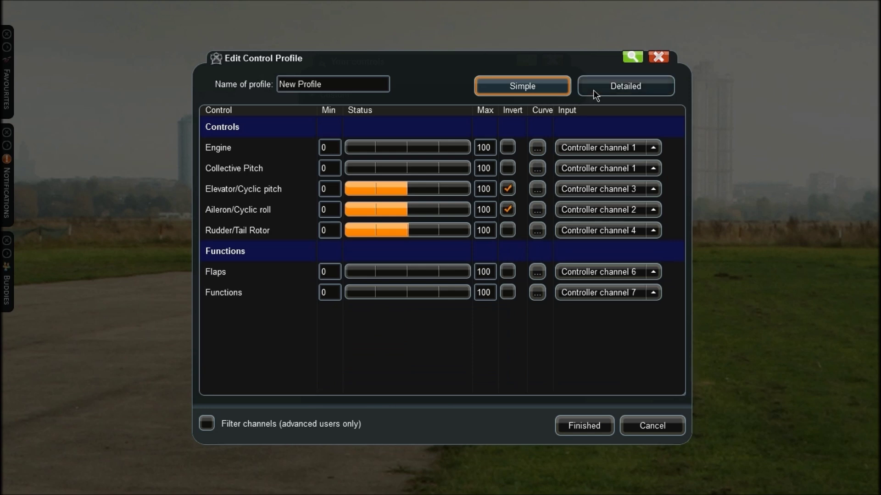
left_click(642, 90)
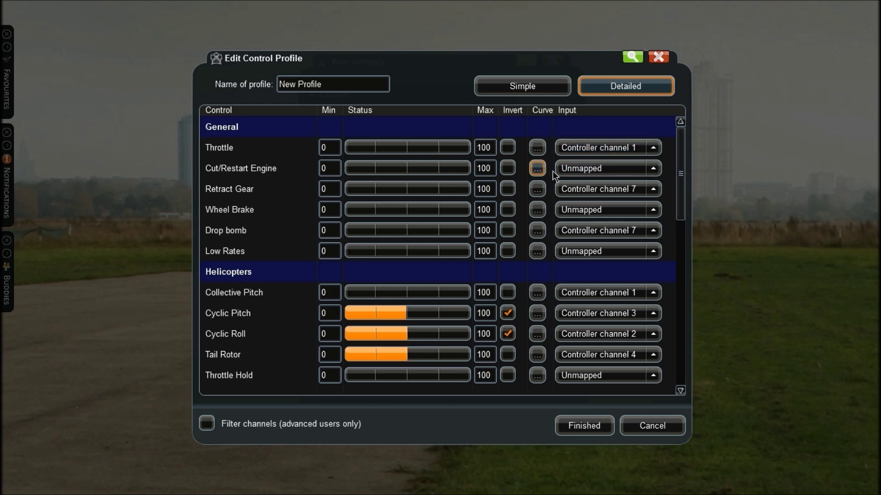
left_click(573, 172)
left_click(572, 174)
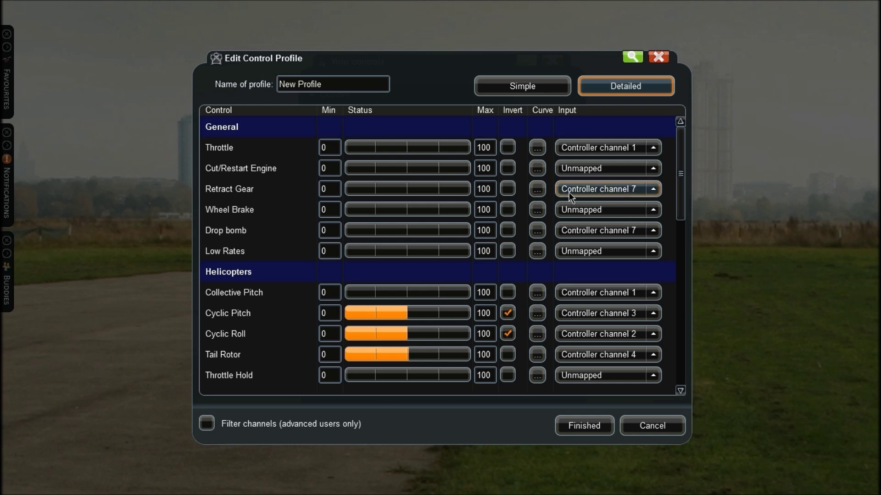
Step: Assign Wheel Brake to Controller channel 5 and save the profile with Finished
left_click(571, 212)
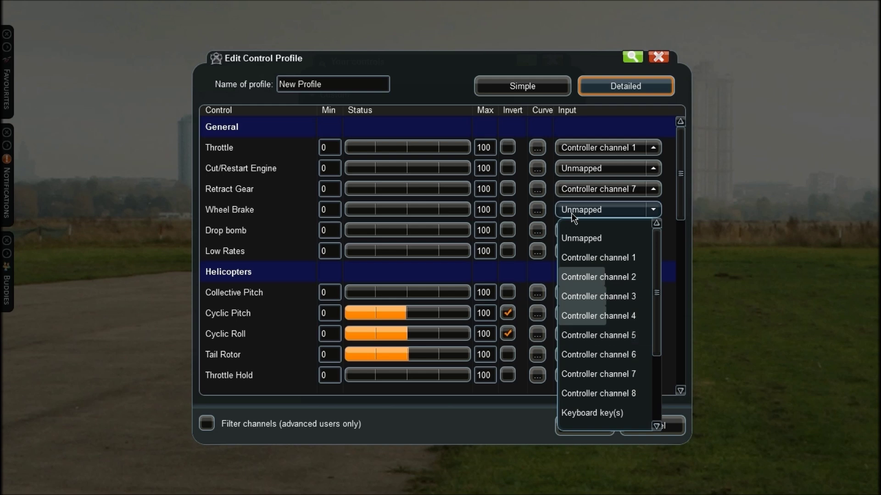
left_click(605, 336)
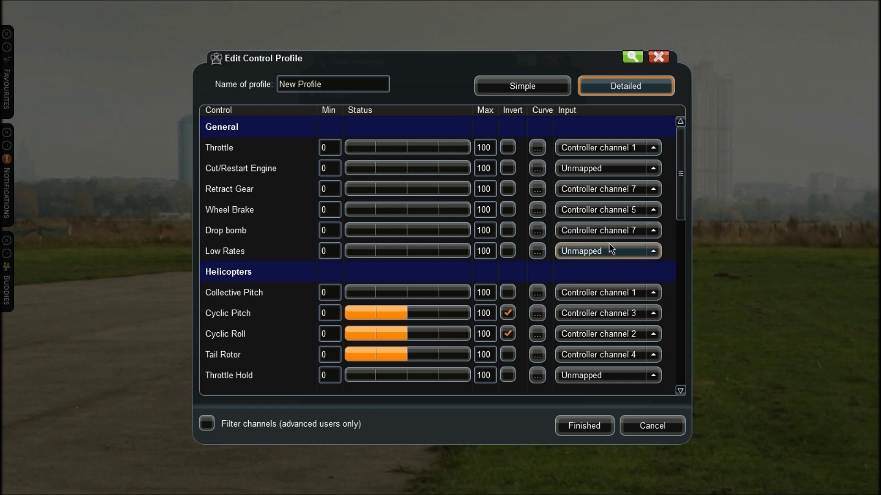
left_click_drag(681, 213, 684, 263)
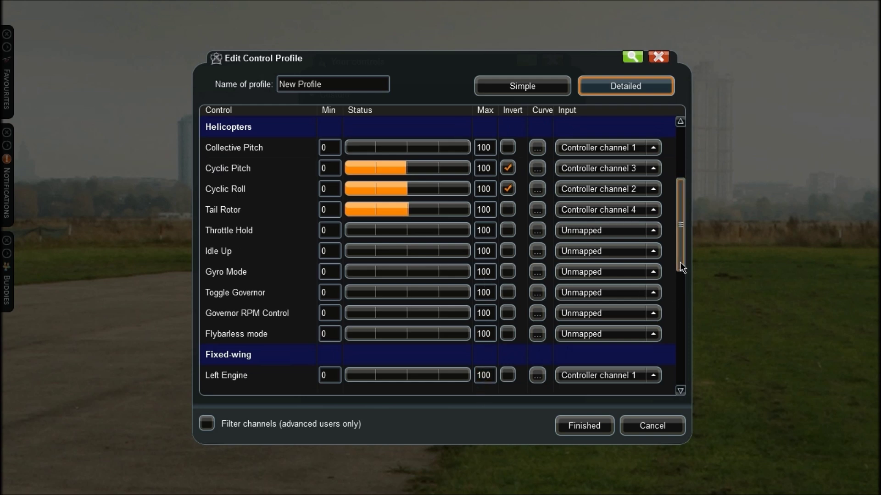
left_click_drag(681, 267, 693, 340)
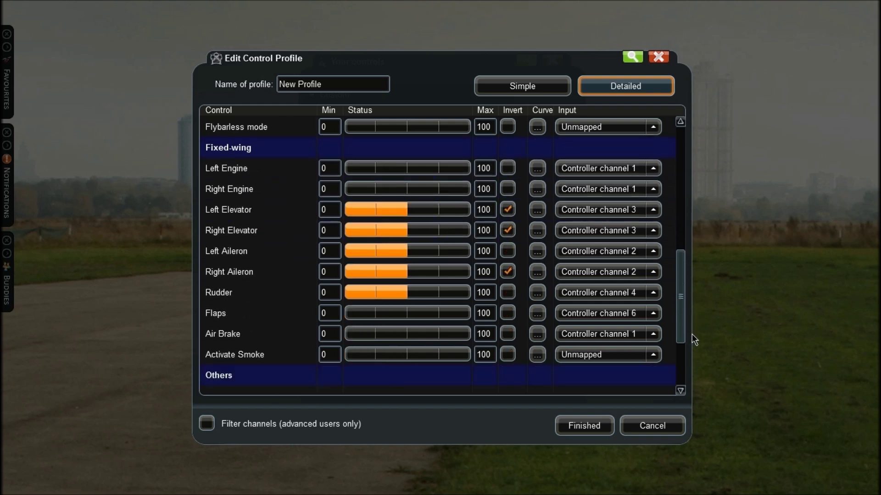
left_click_drag(694, 341, 698, 381)
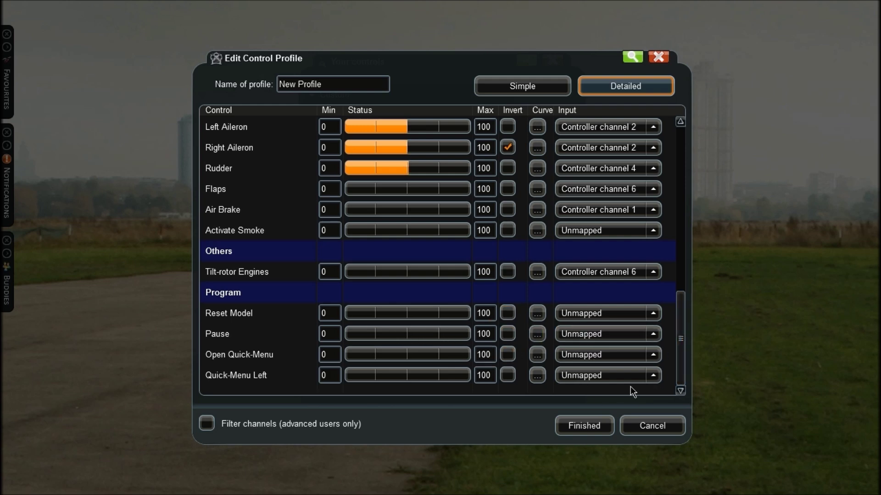
left_click(588, 427)
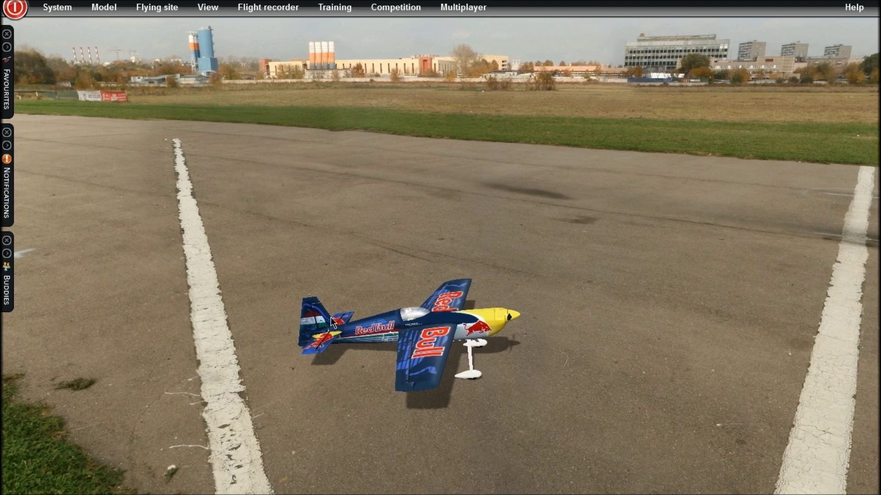
Step: Open the System menu with the Red Bull plane ready on the runway
left_click(58, 7)
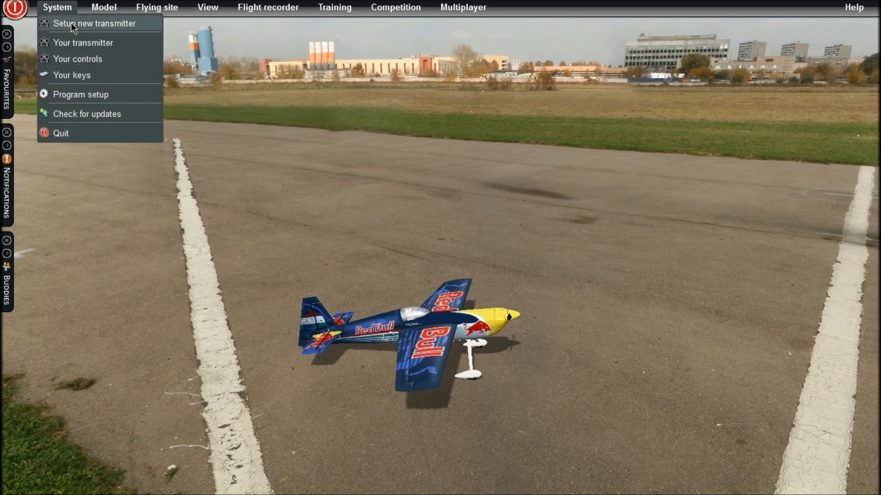
left_click(89, 63)
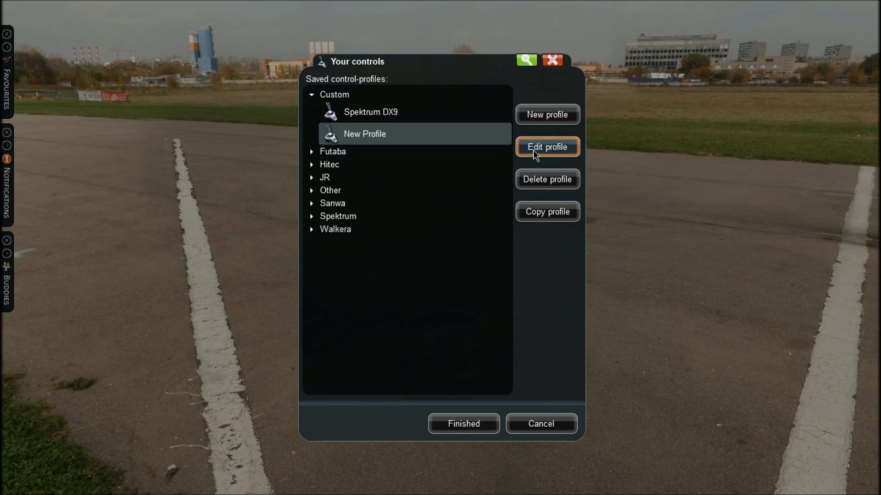
left_click(548, 153)
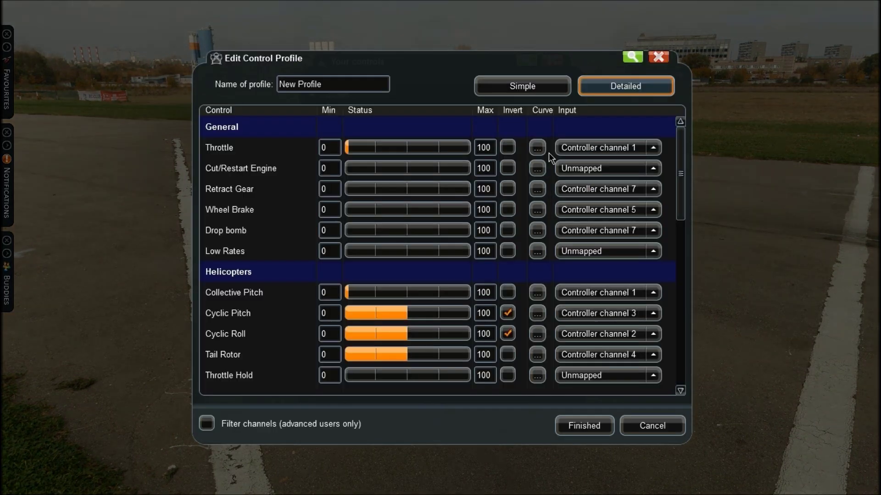
left_click(533, 85)
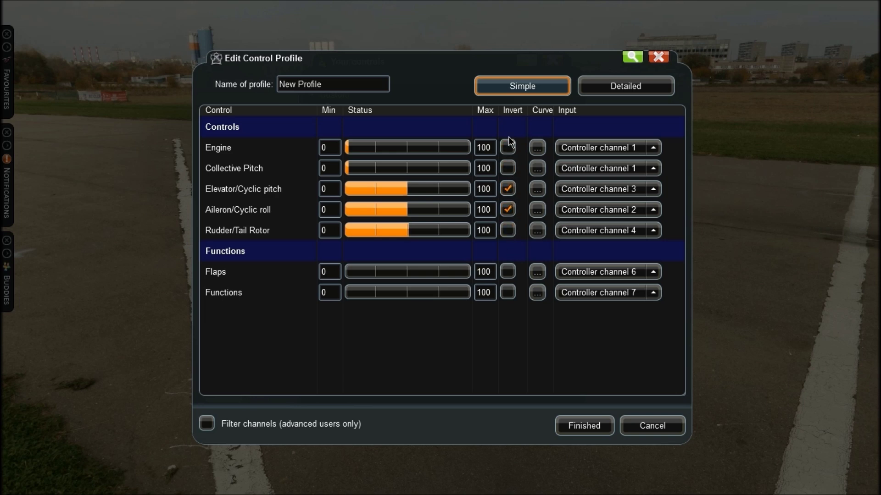
left_click(584, 427)
left_click(477, 423)
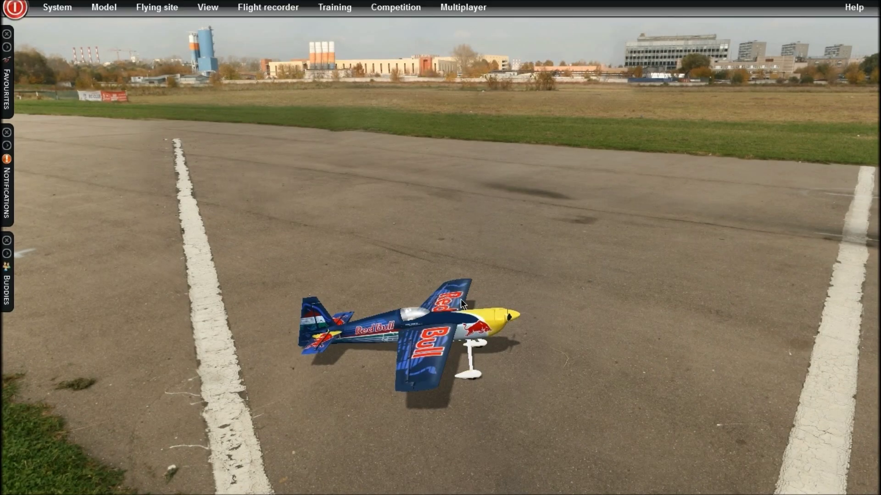